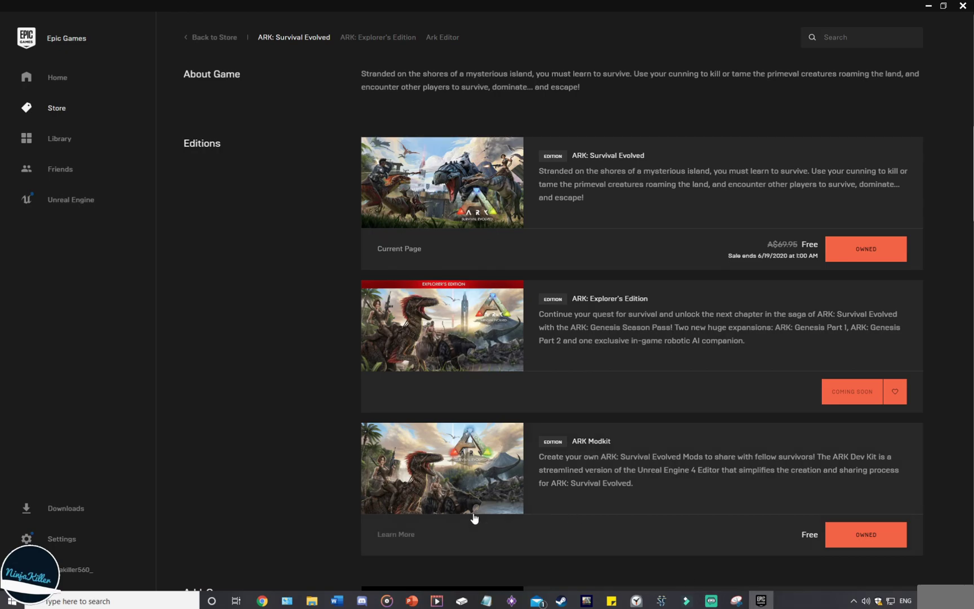
Bring up File Explorer showing the ARK WindowsNoEditor config folder.
left_click(311, 600)
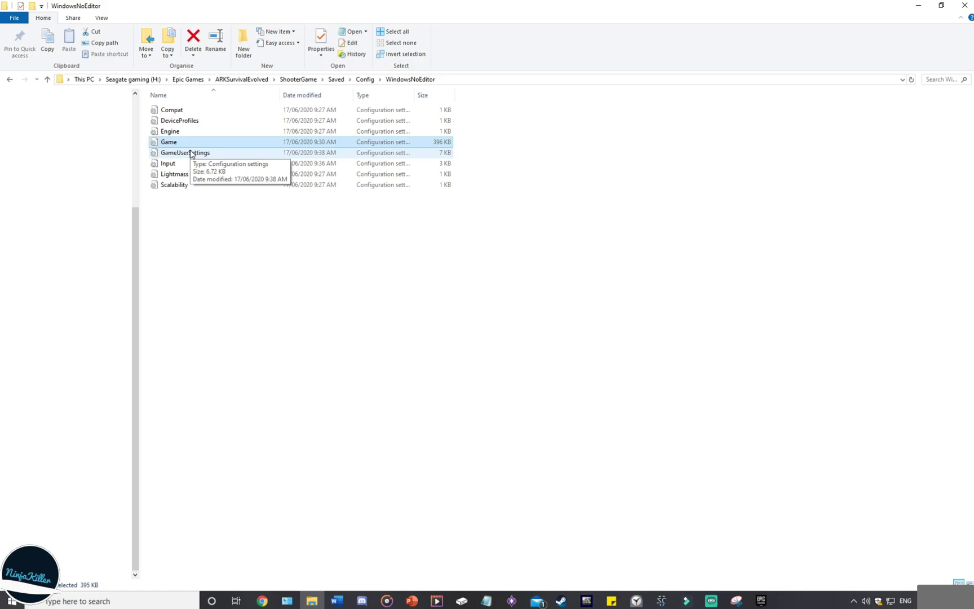
Select the GameUserSettings file in the WindowsNoEditor folder.
left_click(218, 156)
Open GameUserSettings in a maximized Notepad and scroll down to its [ServerSettings] section.
double_click(218, 155)
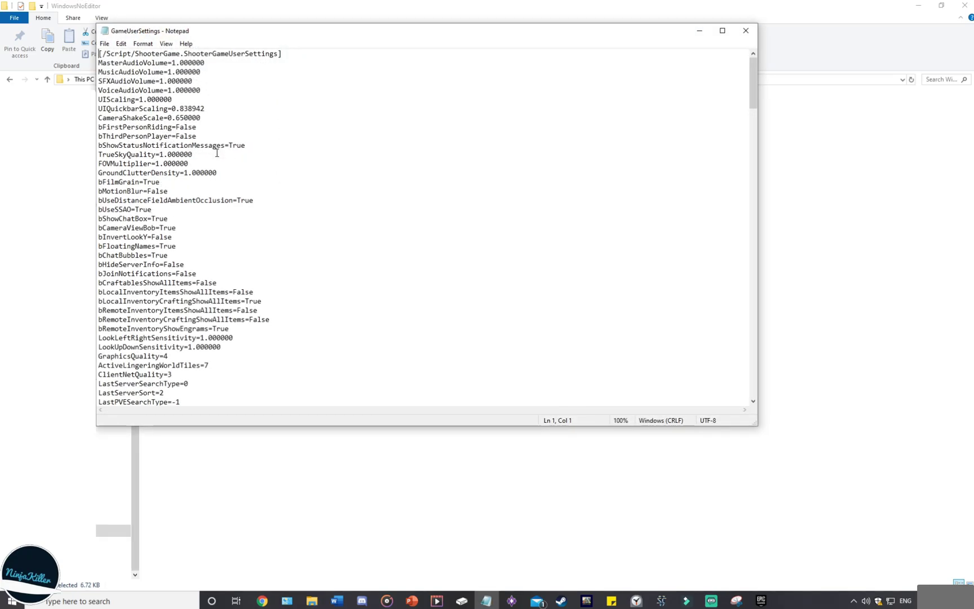
left_click(722, 30)
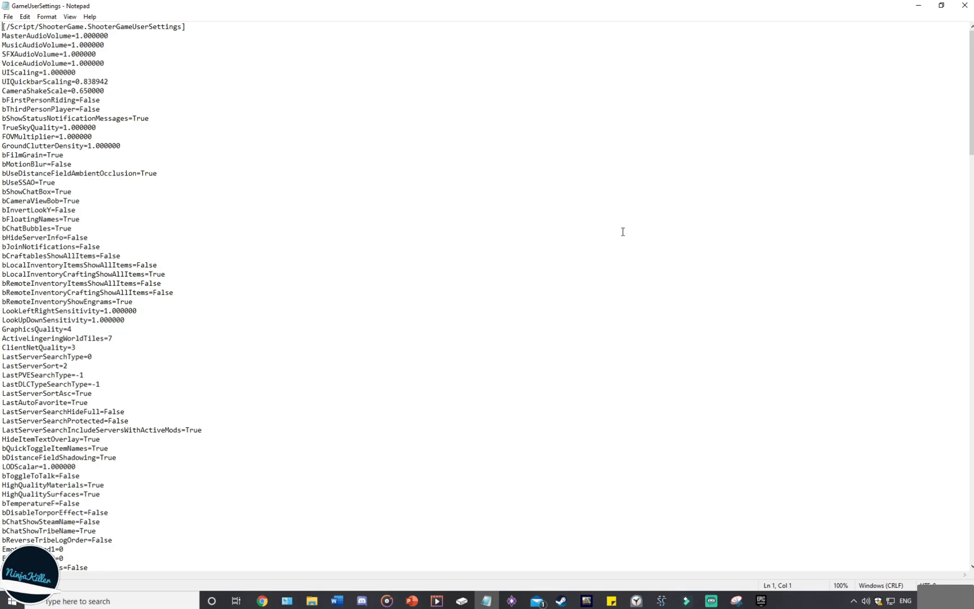
left_click_drag(970, 126, 931, 452)
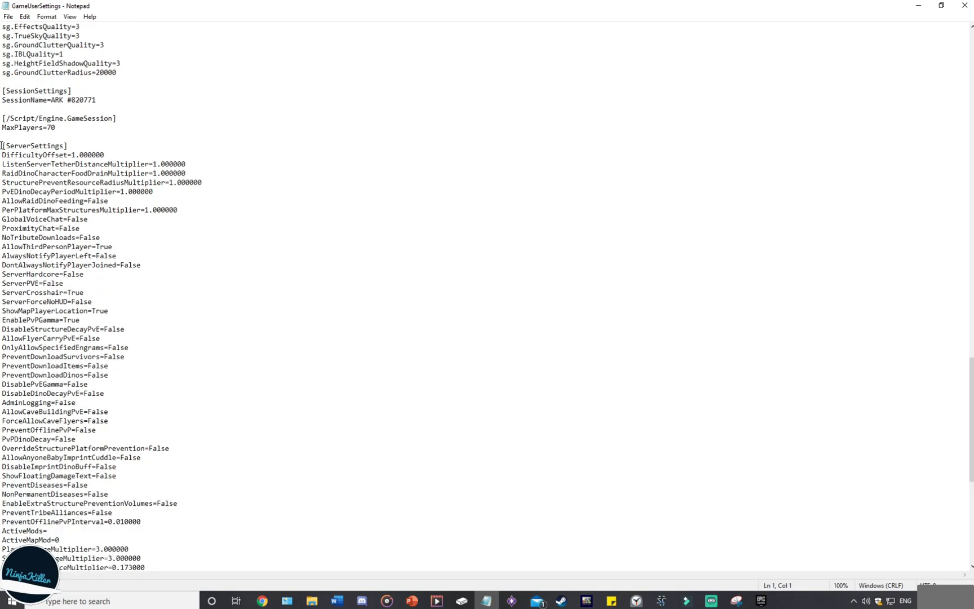
left_click_drag(2, 146, 183, 409)
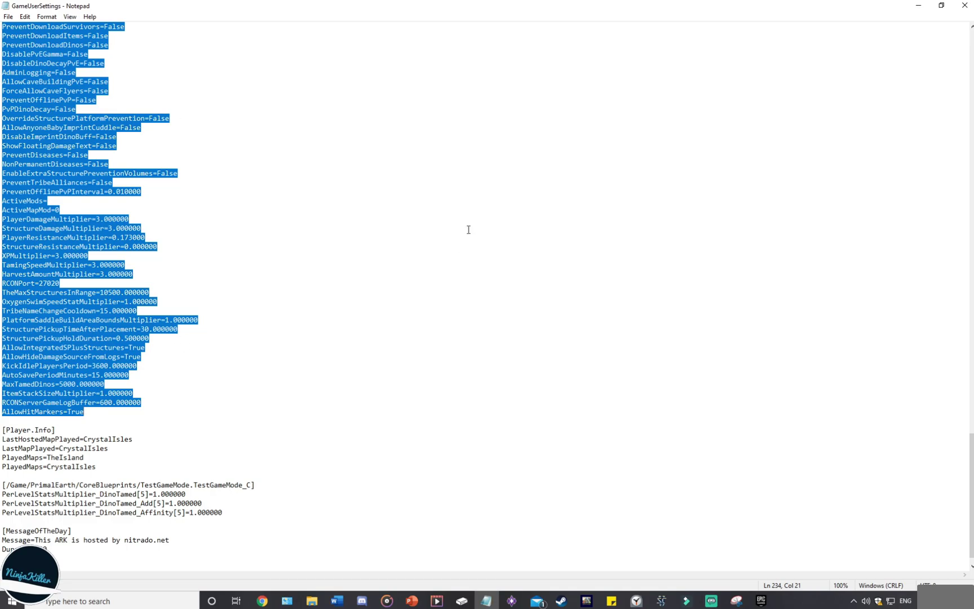
scroll(314, 220, "up", 3)
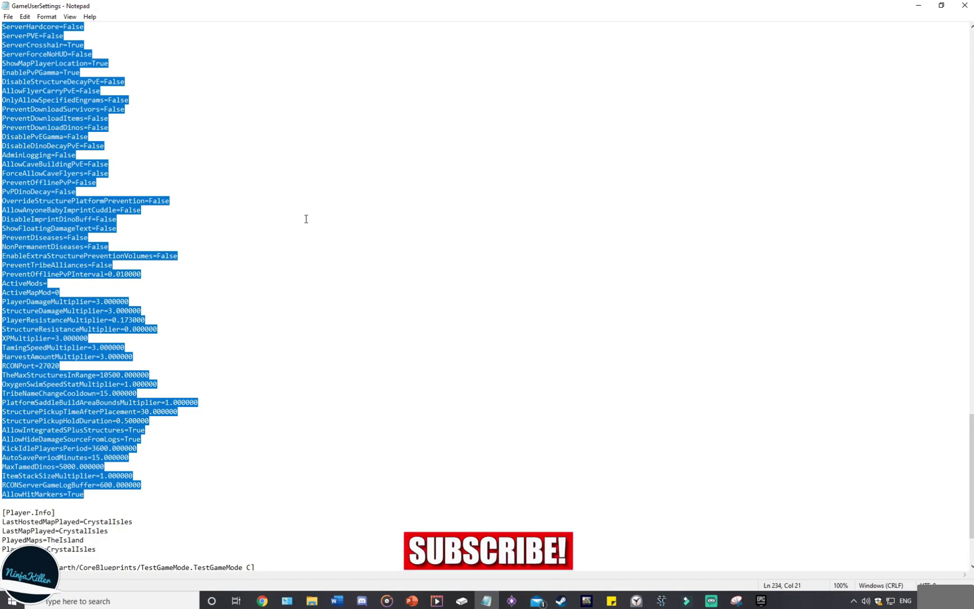
scroll(242, 241, "up", 1)
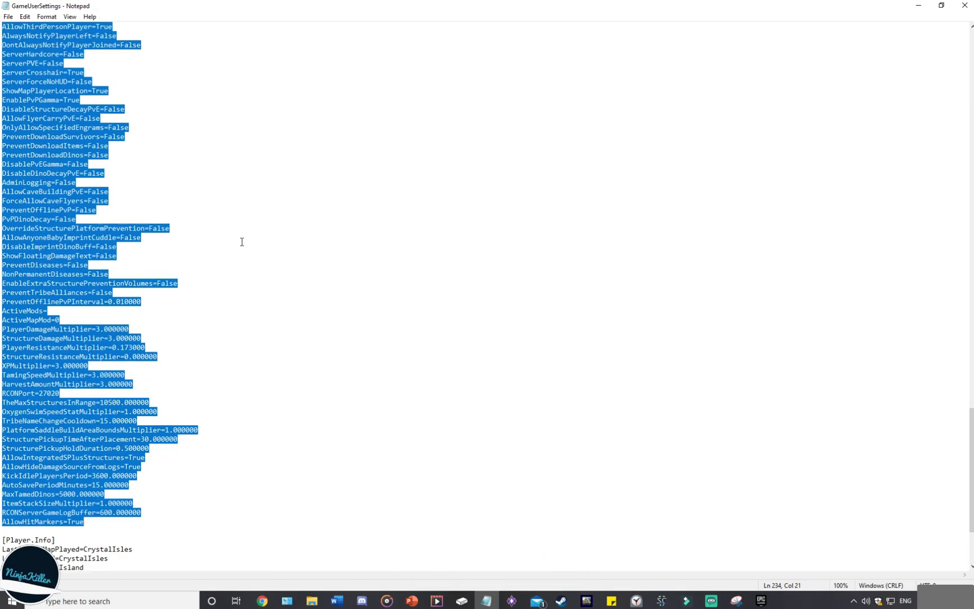
scroll(242, 241, "up", 6)
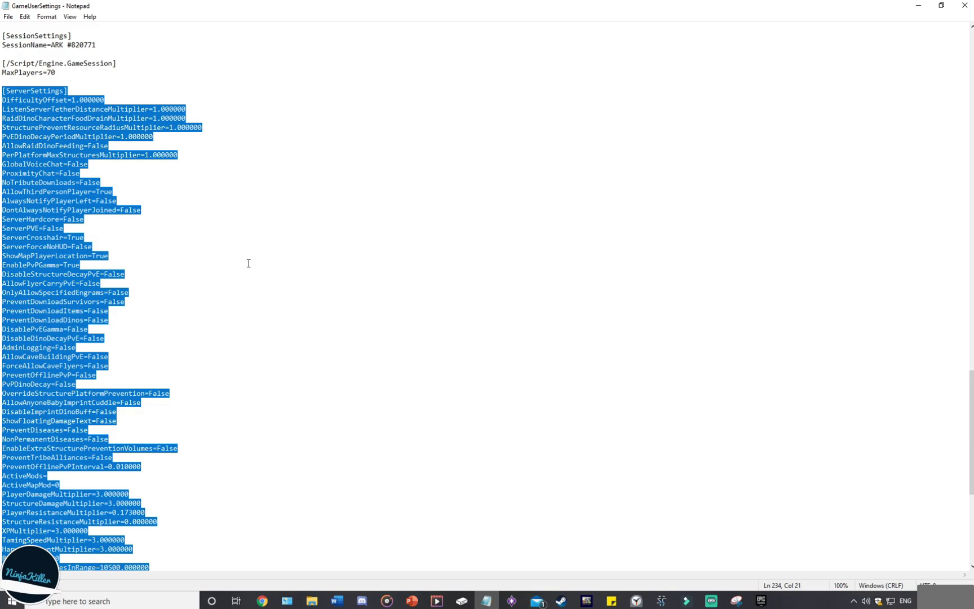
scroll(248, 265, "down", 5)
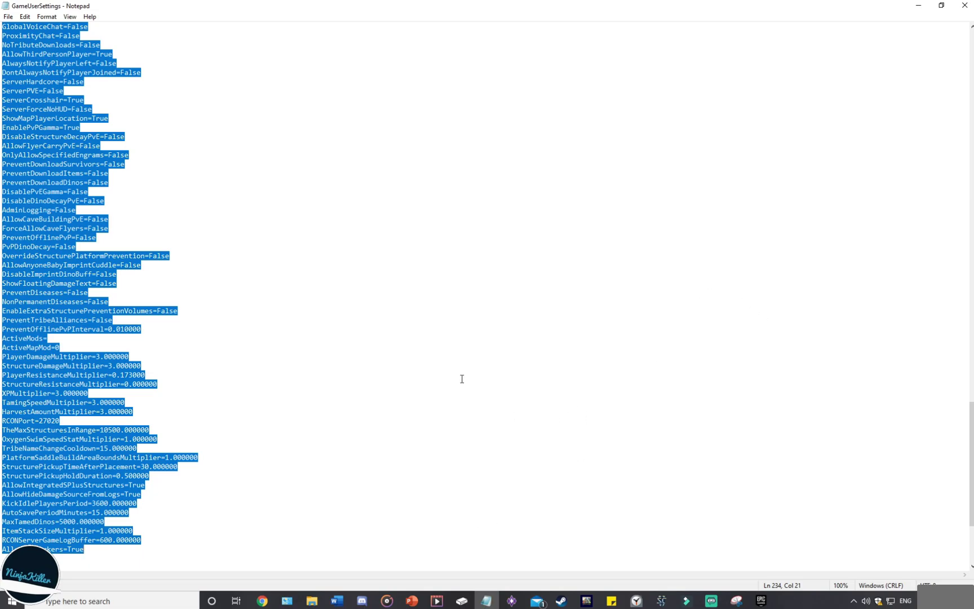
left_click(226, 403)
scroll(97, 328, "up", 4)
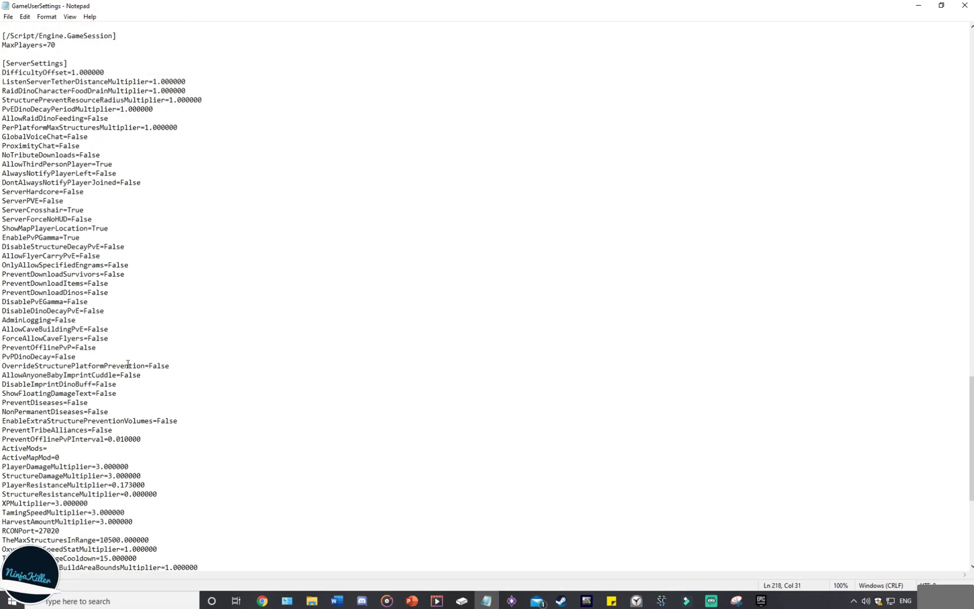
scroll(136, 367, "down", 3)
scroll(136, 369, "down", 1)
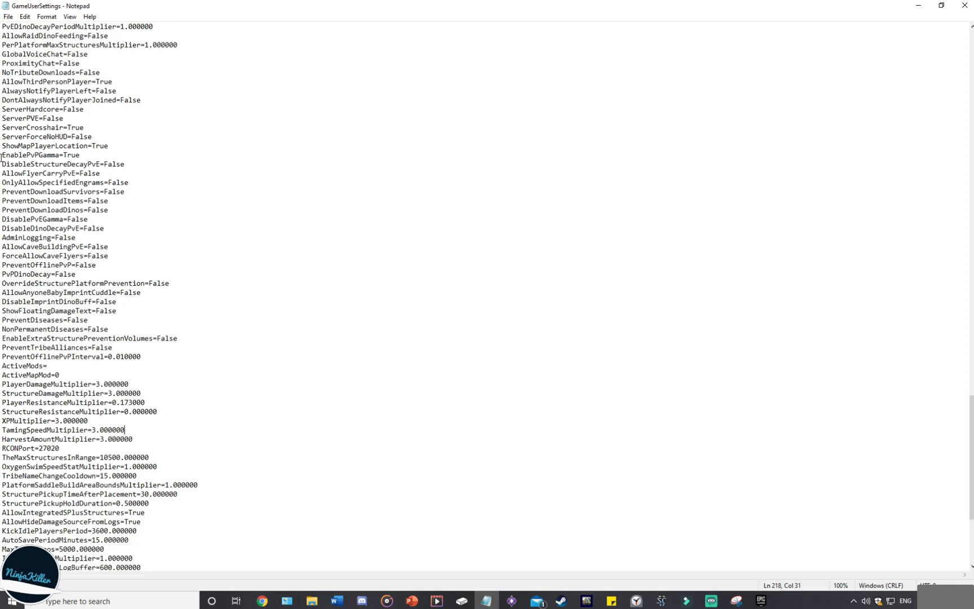
Find 'fooddrain' on the wiki Server Configuration page and select PlayerCharacterFoodDrainMultiplier.
left_click(262, 601)
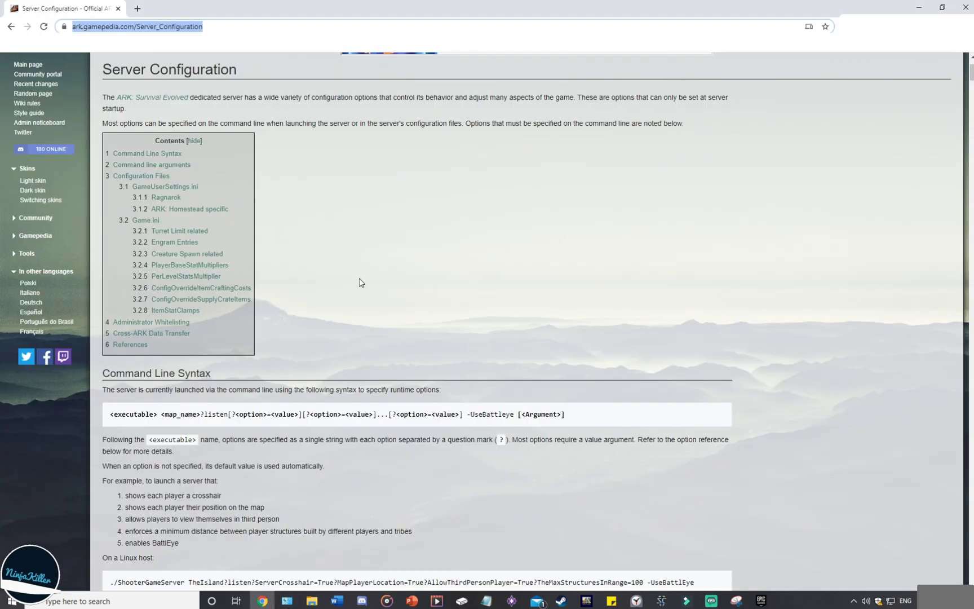
left_click(387, 230)
key("ctrl+f")
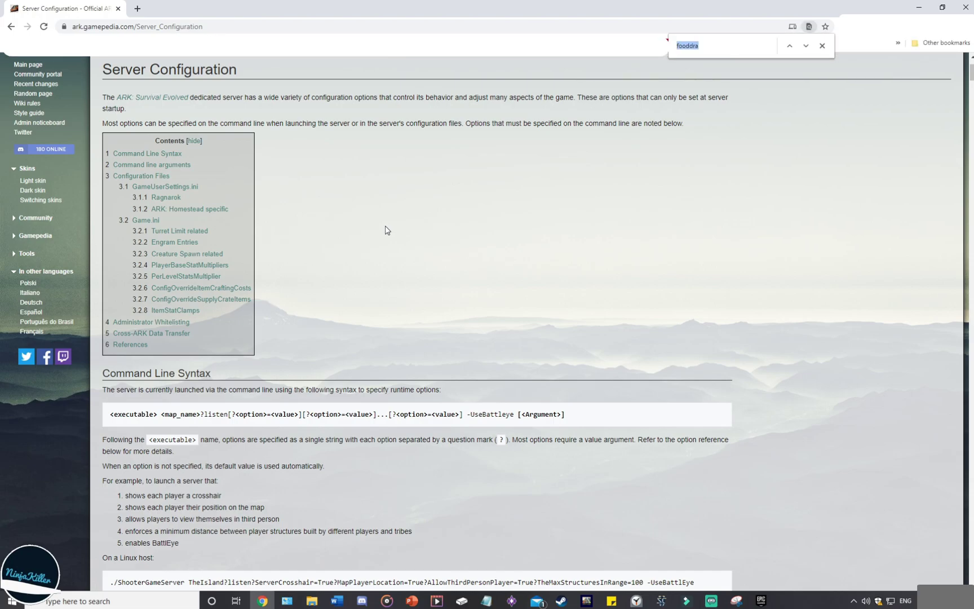
type("gf")
key("BackSpace")
key("BackSpace")
type("food")
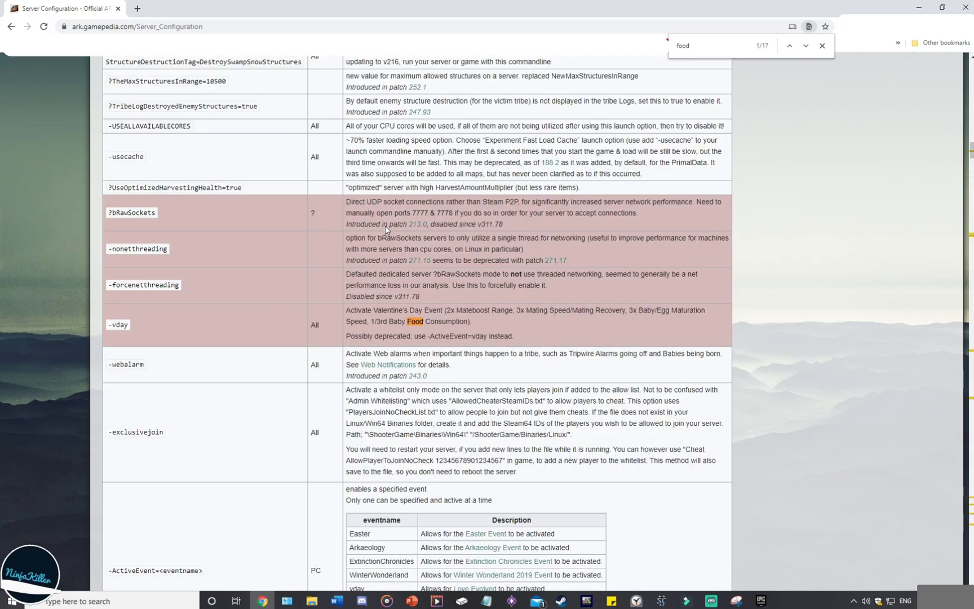
type("drain")
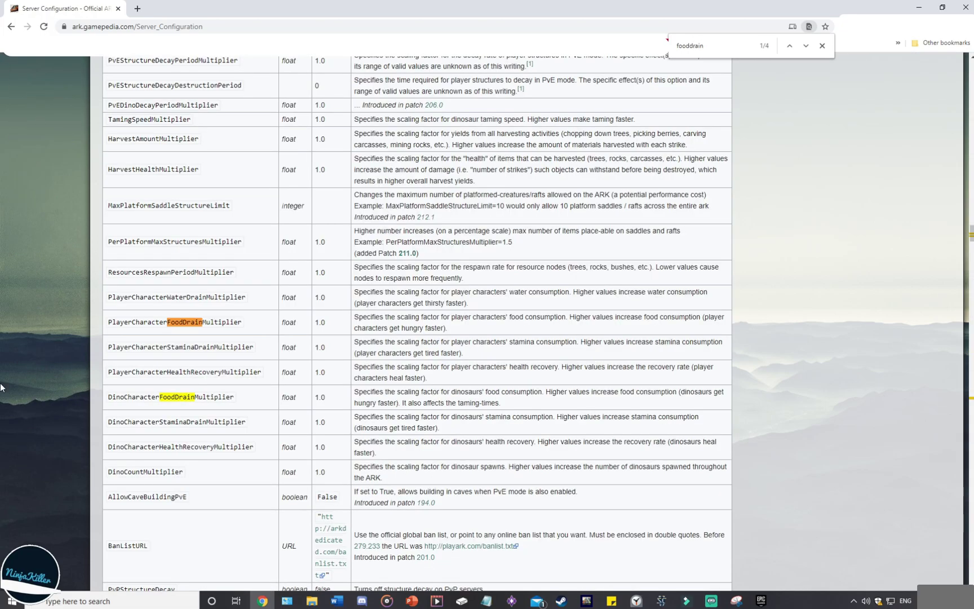
double_click(204, 322)
key("ctrl+c")
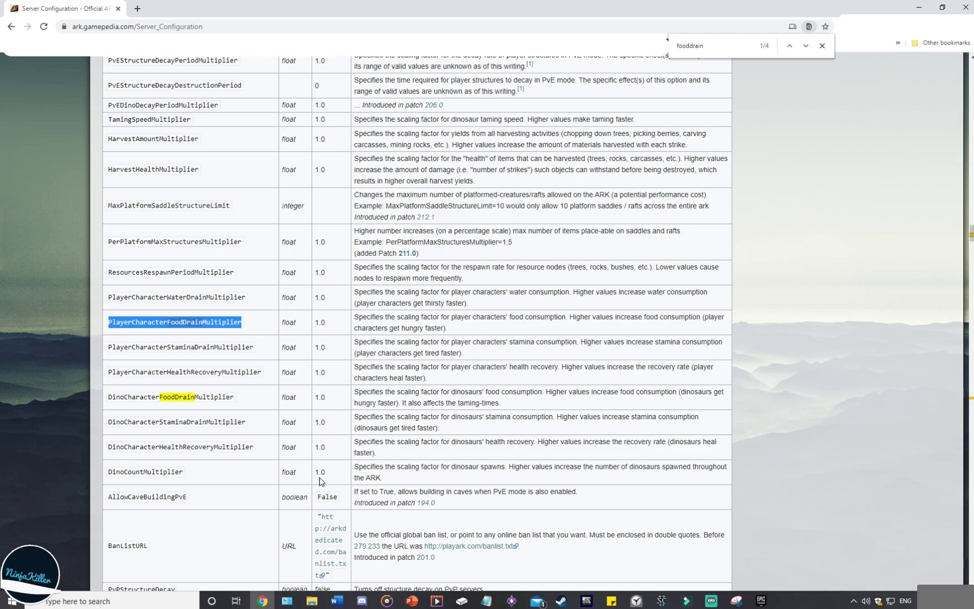
Add the line PlayerCharacterFoodDrainMultiplier=0.02 right under [ServerSettings] in GameUserSettings.
left_click(487, 601)
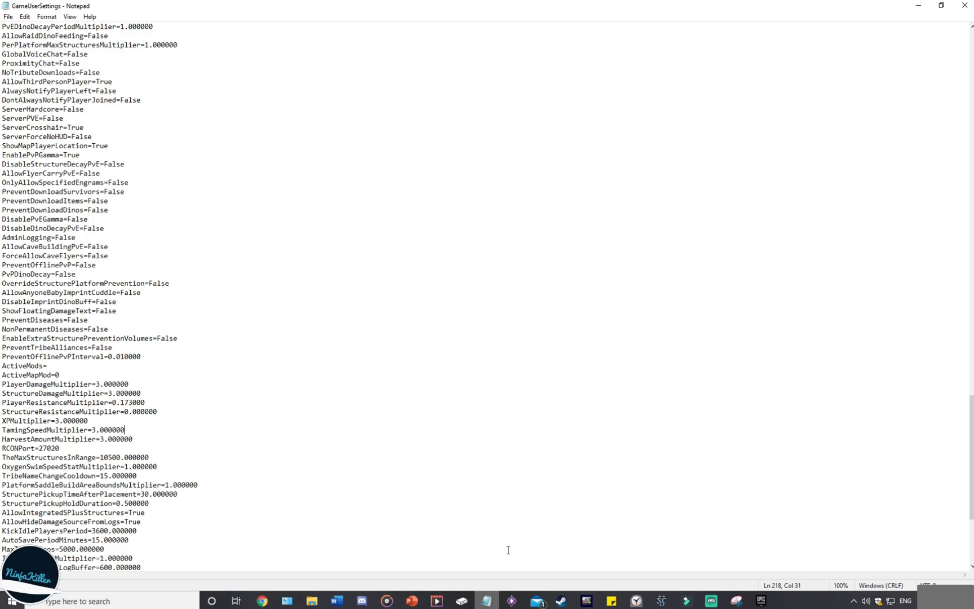
scroll(137, 224, "up", 3)
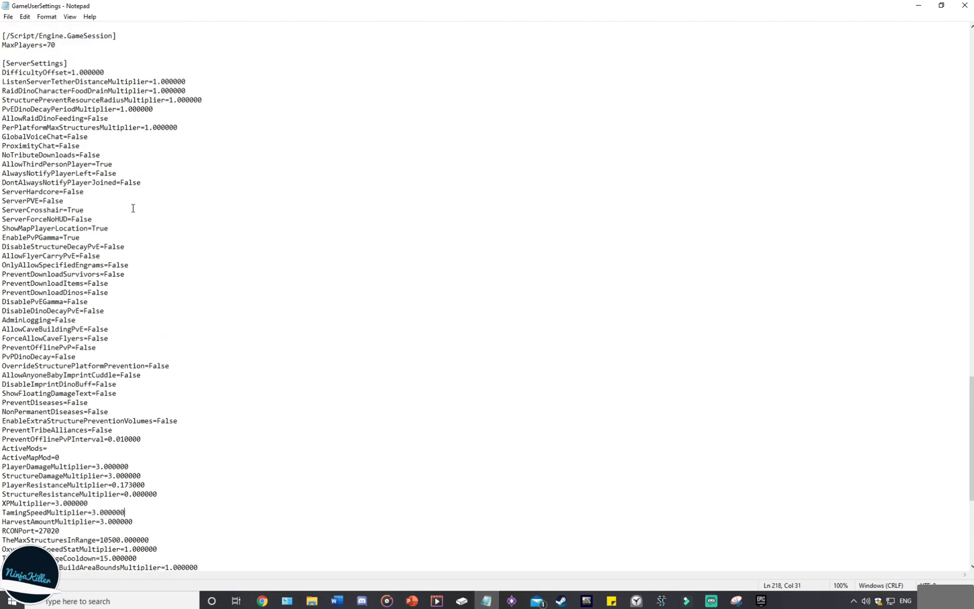
left_click(109, 62)
key("Return")
key("ctrl+v")
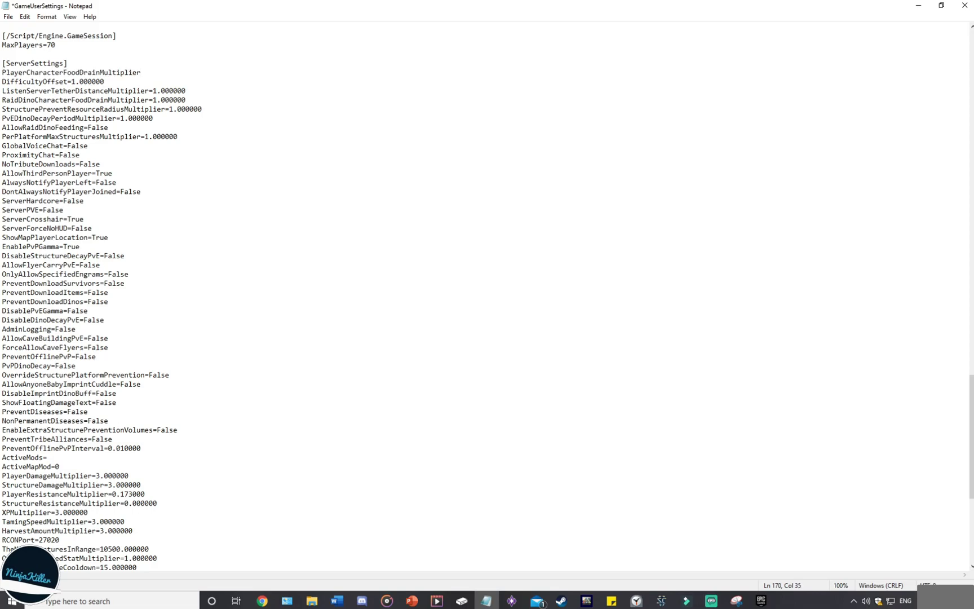
type("=0.02")
Save the GameUserSettings file and close Notepad.
left_click(7, 17)
left_click(21, 57)
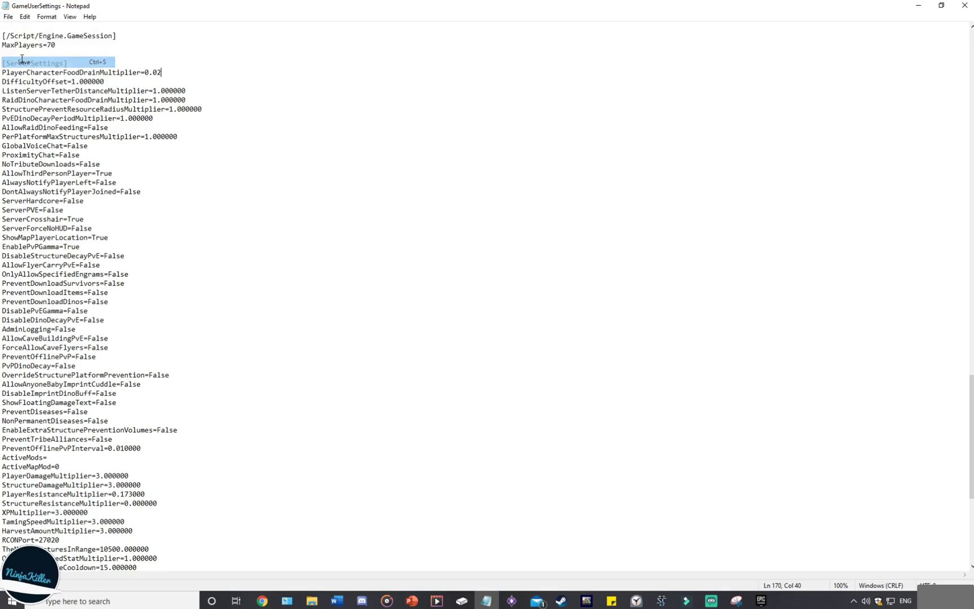
left_click(965, 5)
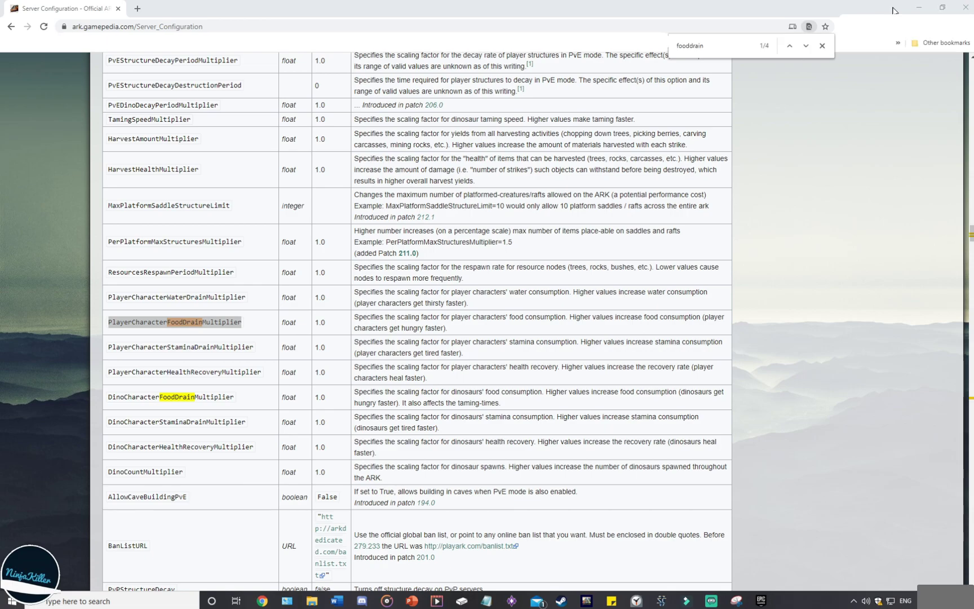
Open the Game config file from the WindowsNoEditor folder in a maximized Notepad.
left_click(312, 600)
double_click(184, 141)
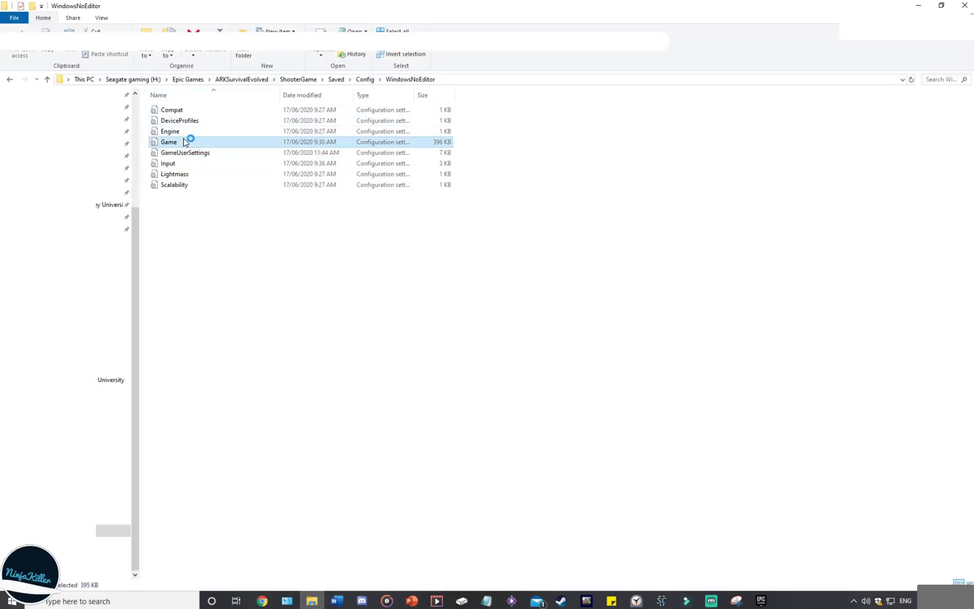
double_click(723, 27)
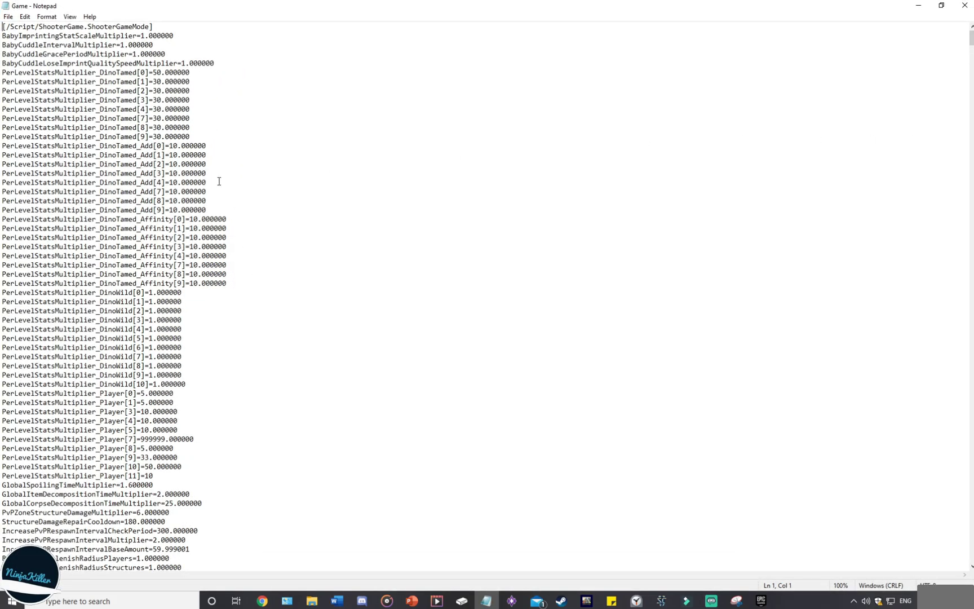
left_click_drag(161, 26, 1, 27)
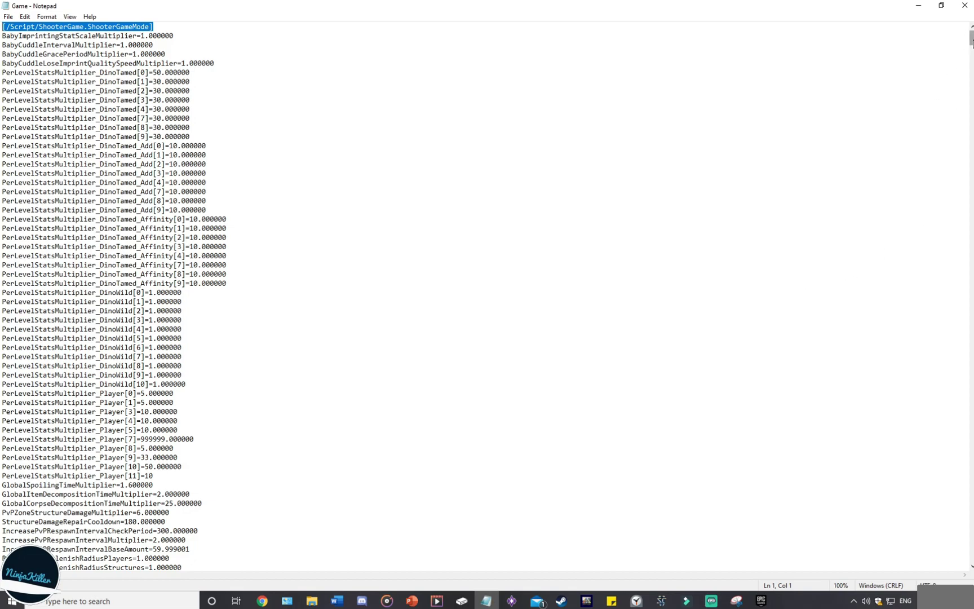
left_click_drag(971, 42, 964, 62)
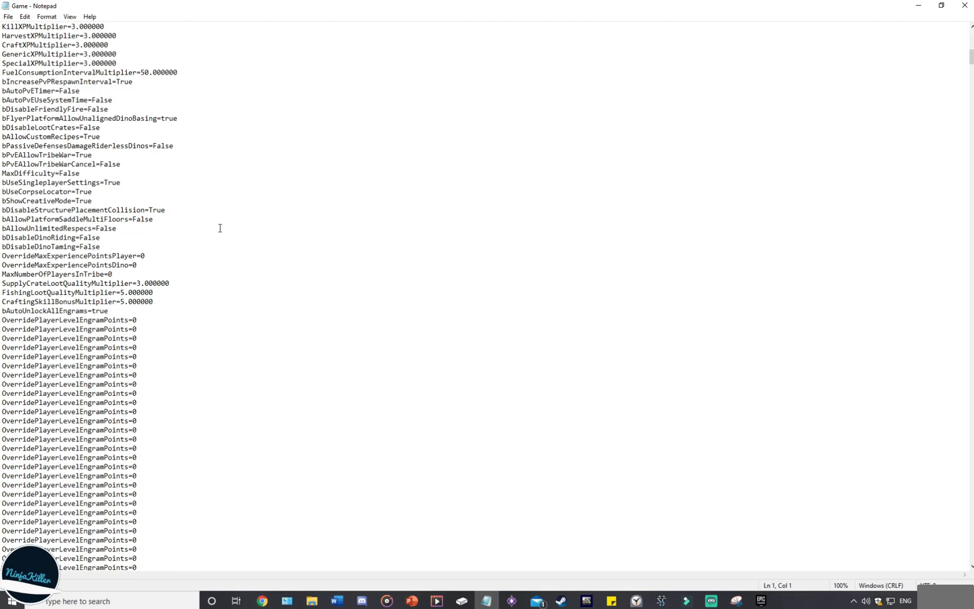
left_click(220, 246)
left_click_drag(2, 302, 154, 303)
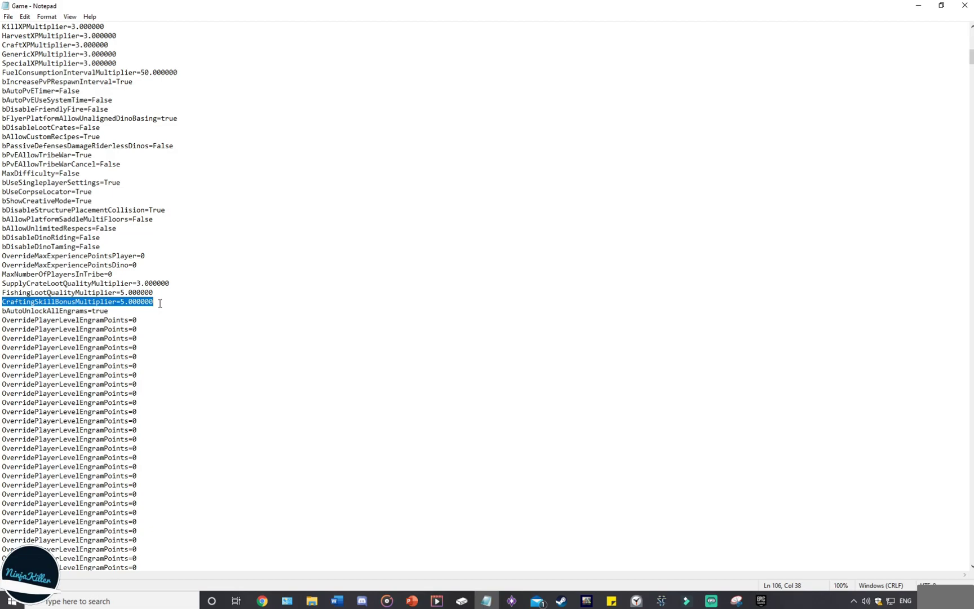
left_click(48, 311)
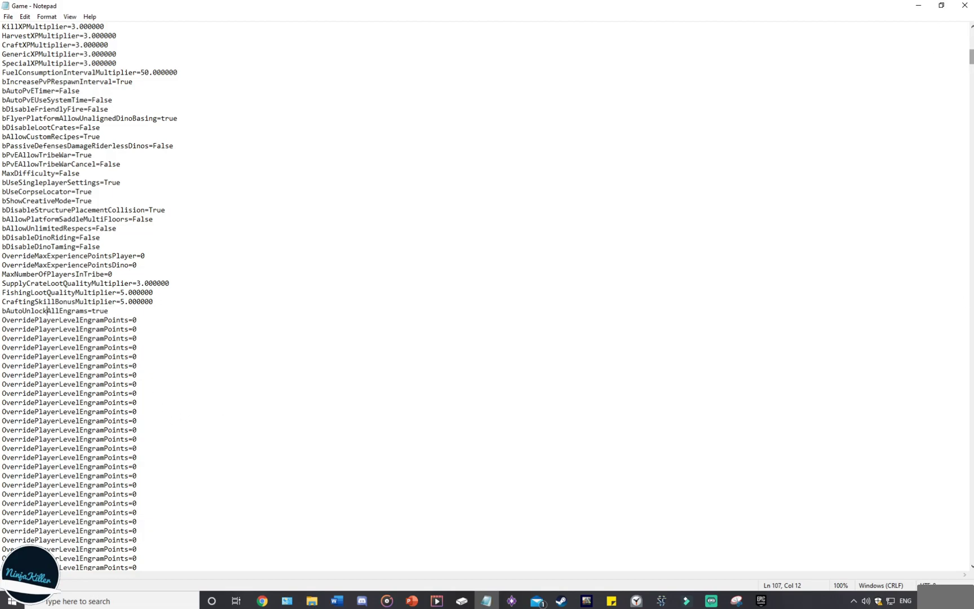
mouse_move(971, 56)
left_mouse_down()
mouse_move(964, 99)
mouse_move(961, 41)
mouse_move(954, 64)
left_mouse_up()
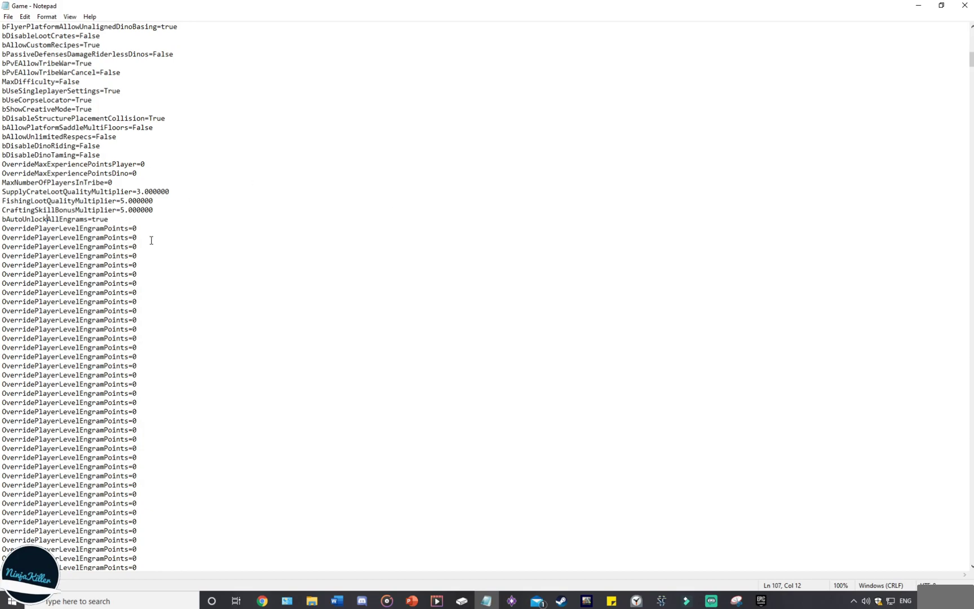
Save the edited Game file with File > Save and close Notepad.
left_click(7, 17)
left_click(22, 63)
left_click(962, 7)
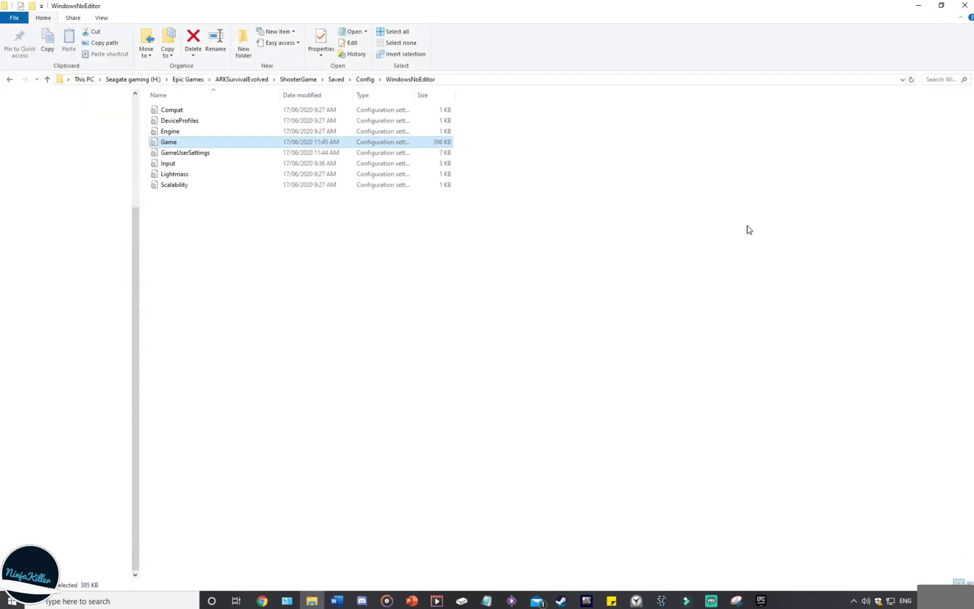